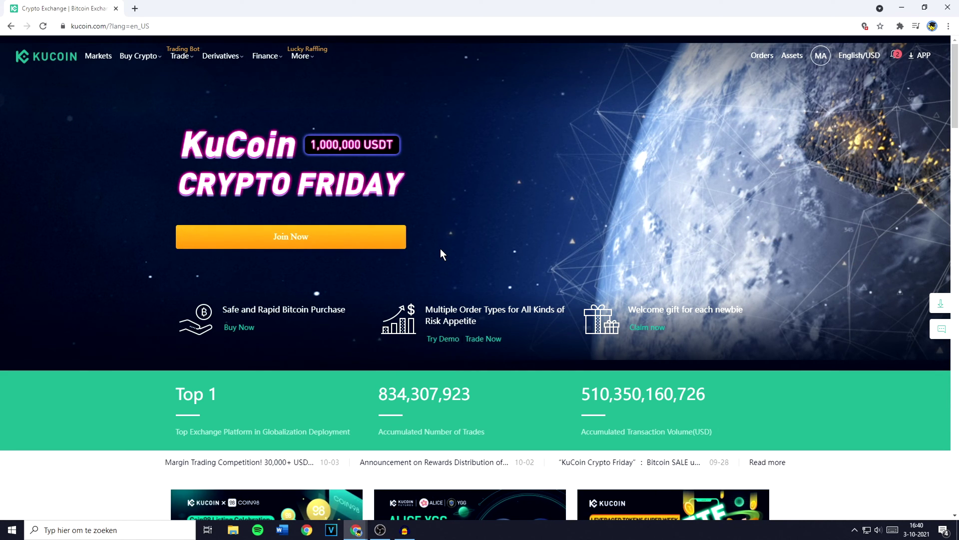
Step: Show the Markets list filtered to USDT-quoted pairs
click(98, 57)
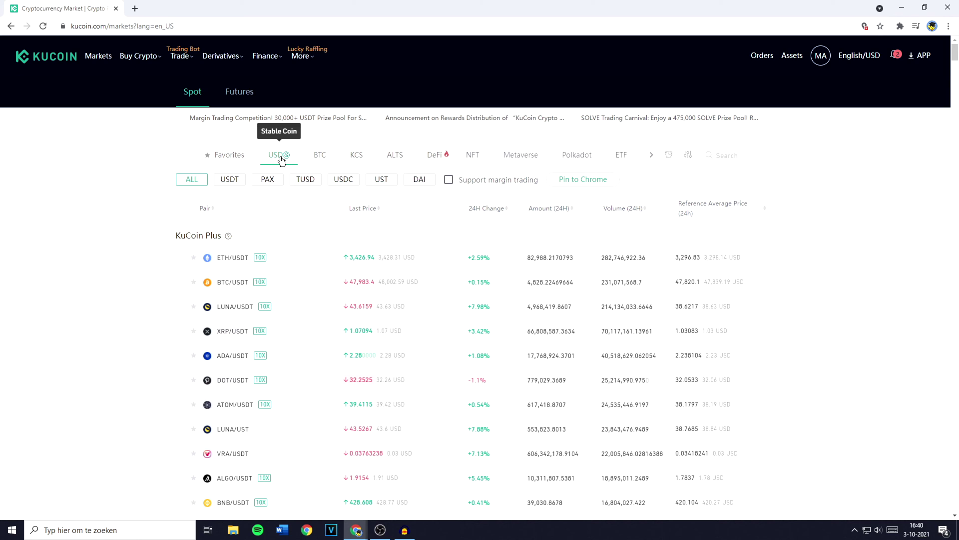
click(233, 186)
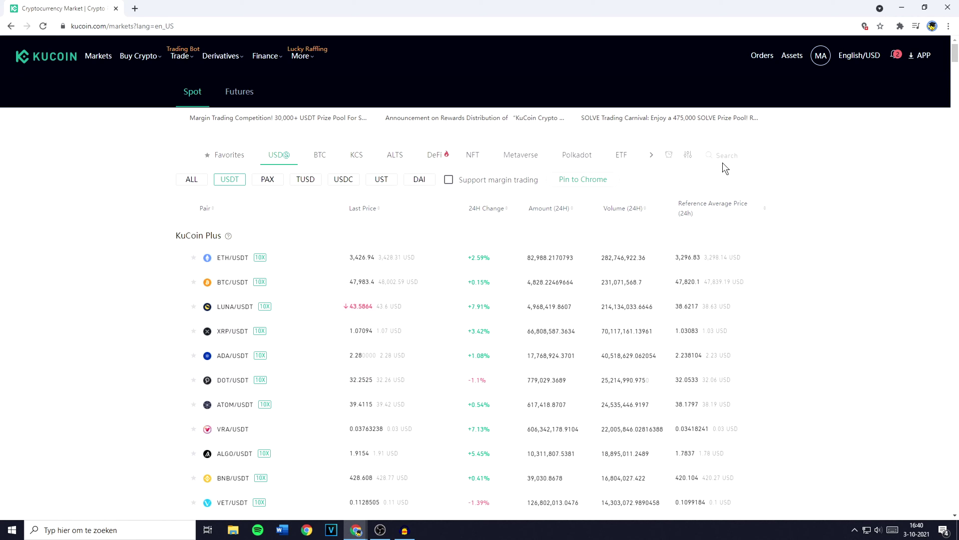
text(bnbusdt)
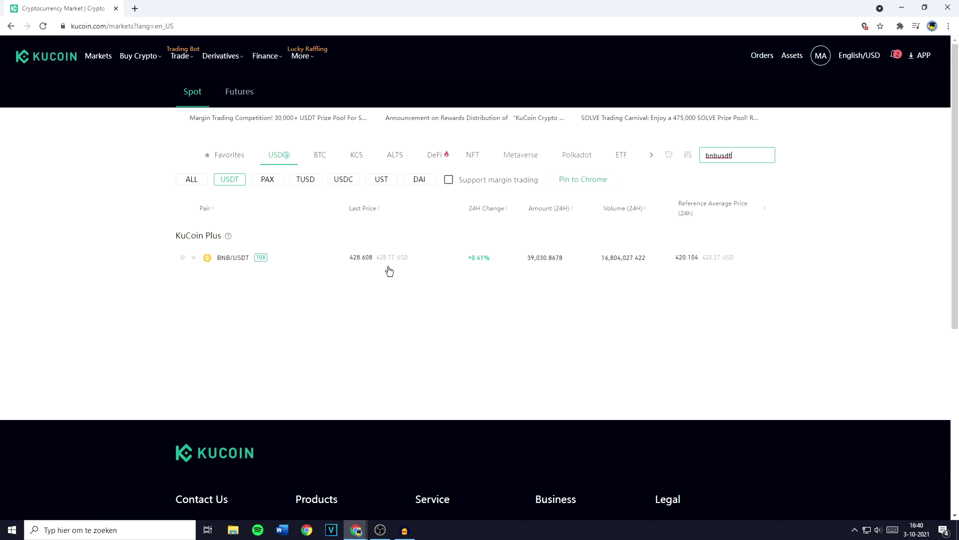
Step: Open the BNB/USDT pair from the filtered markets list
click(468, 260)
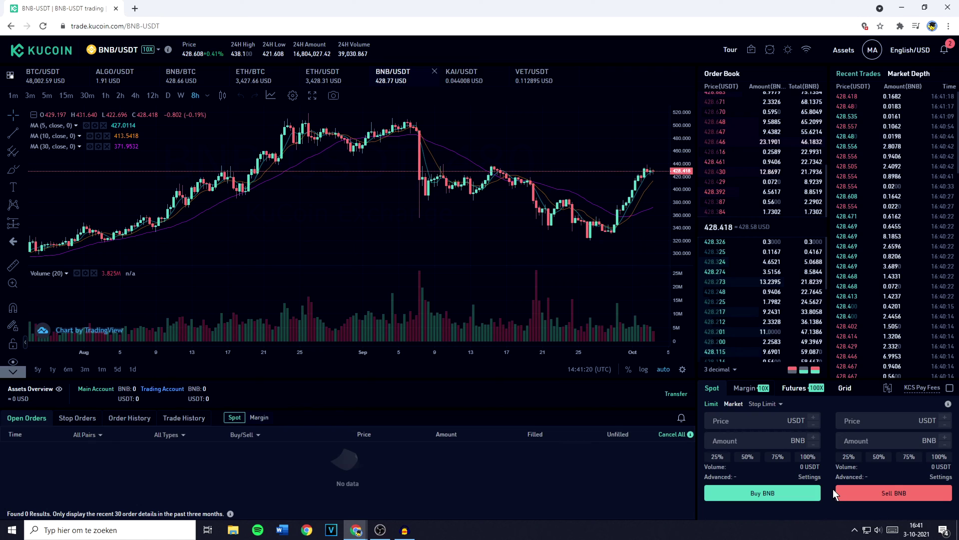
Step: Switch the order form to Market and enter the sell amount of BNB
click(733, 404)
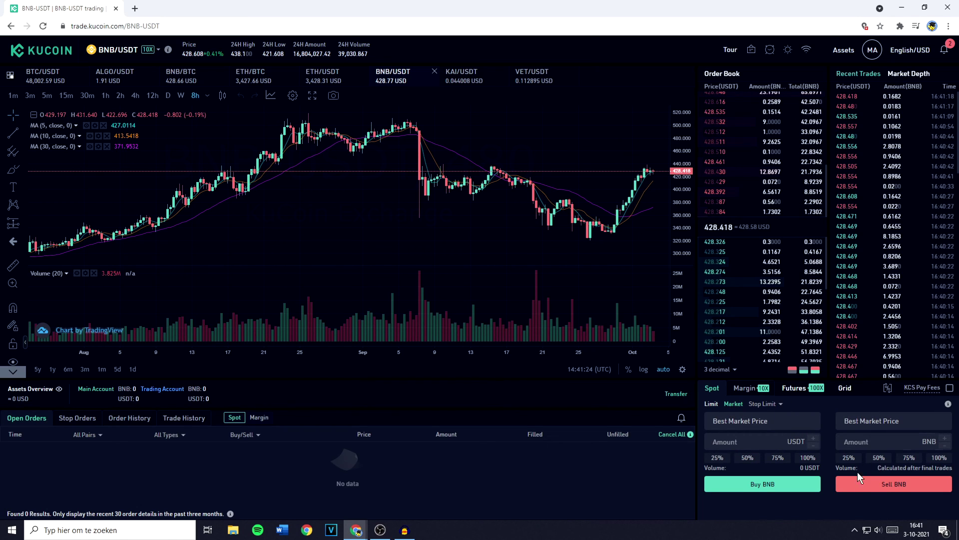
click(876, 442)
text(0.05)
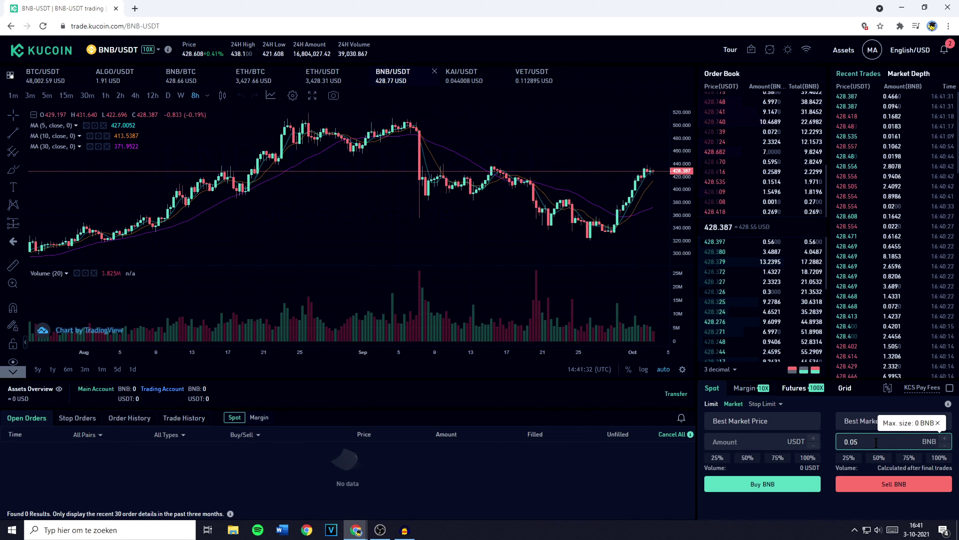
Step: Press Sell BNB to submit the 0.05 BNB market sell order
click(868, 486)
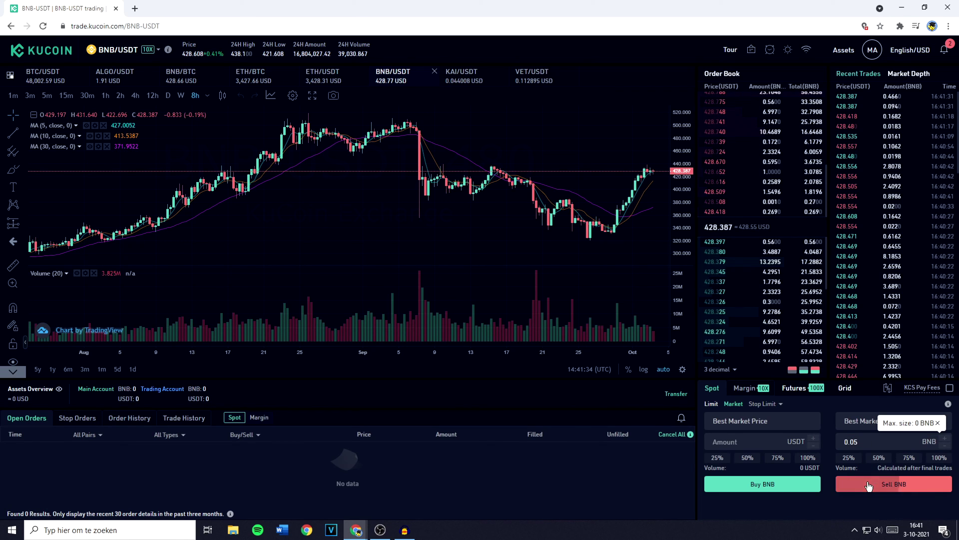